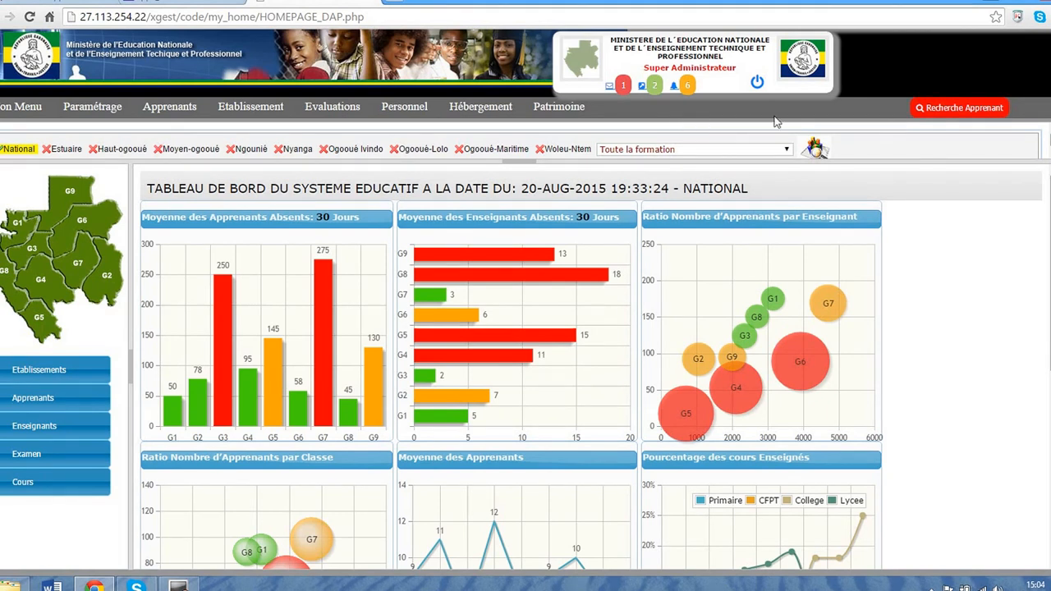
- Open the learner search page and search for a learner by surname
{"action": "left_click", "coordinate": [945, 111]}
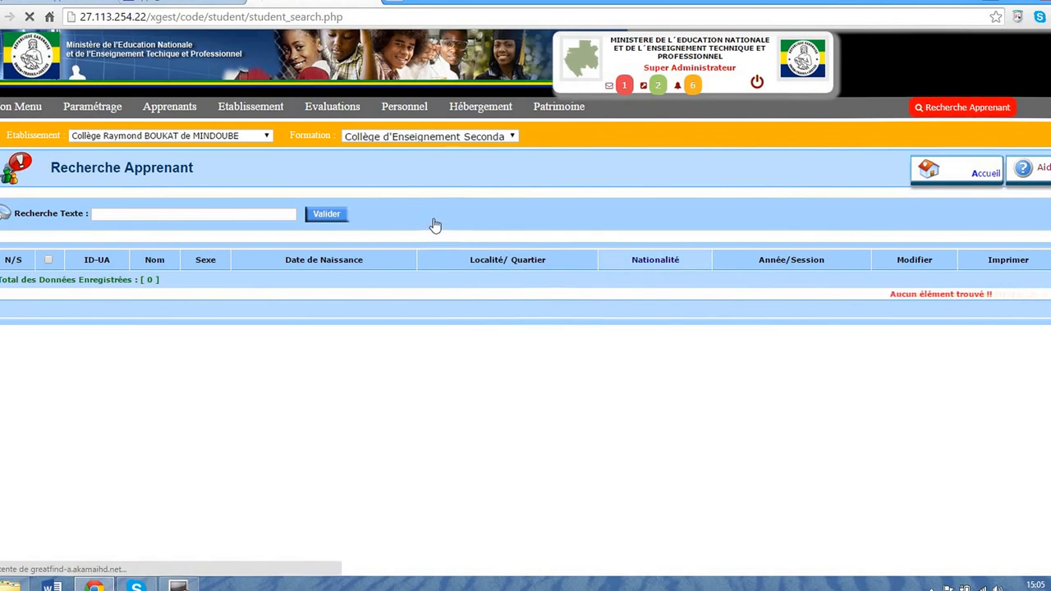
{"action": "left_click", "coordinate": [211, 217]}
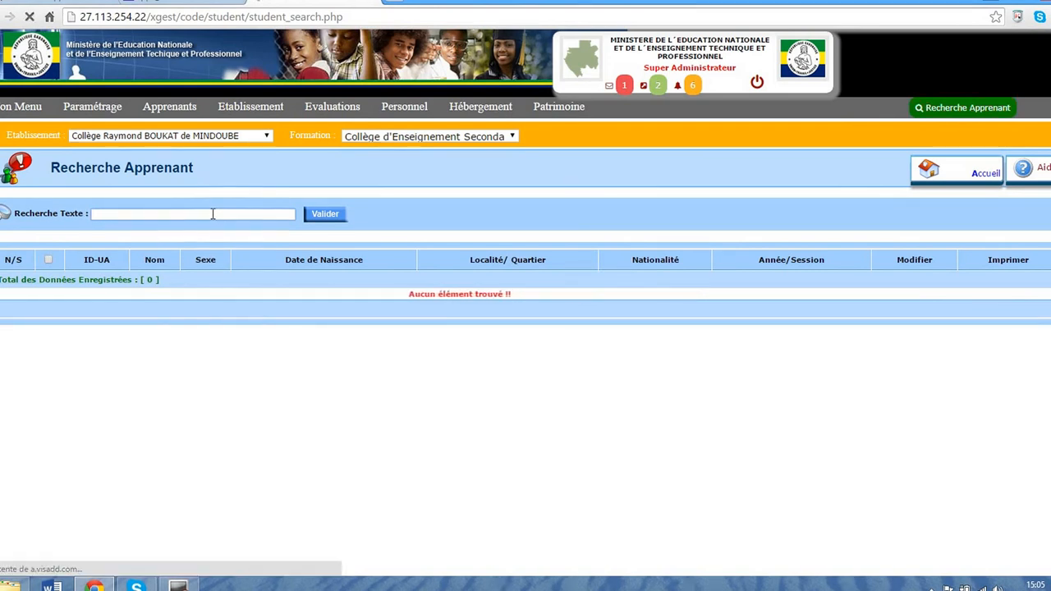
{"action": "type", "text": "Loubang"}
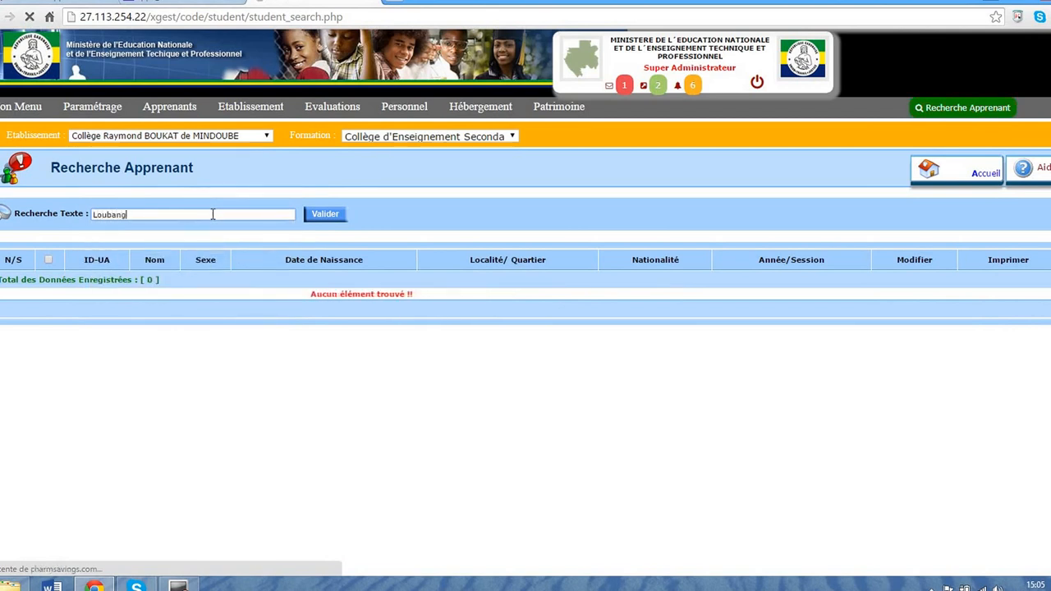
{"action": "type", "text": "oye"}
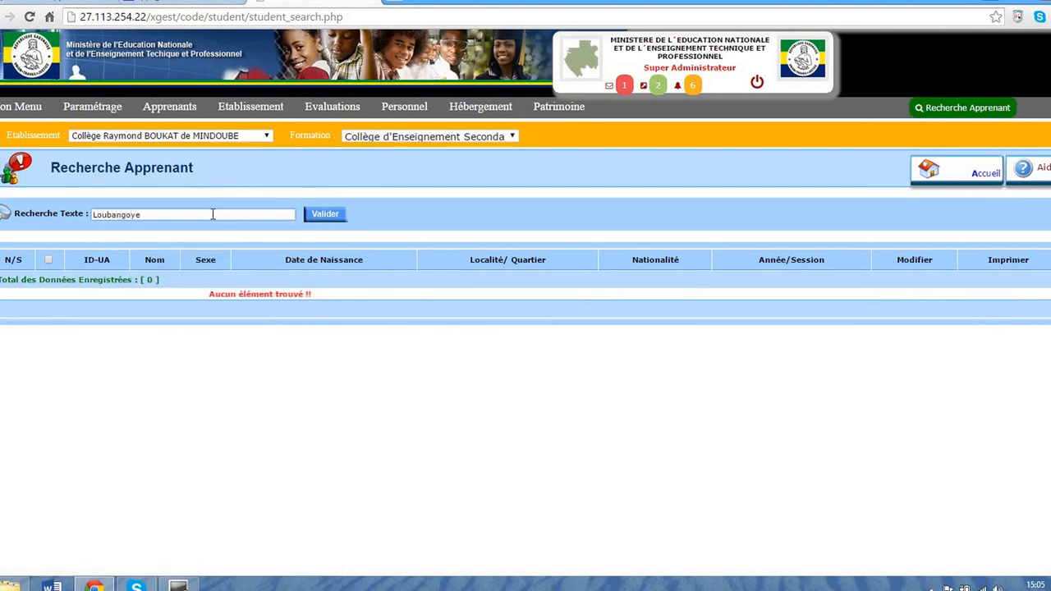
{"action": "left_click", "coordinate": [313, 221]}
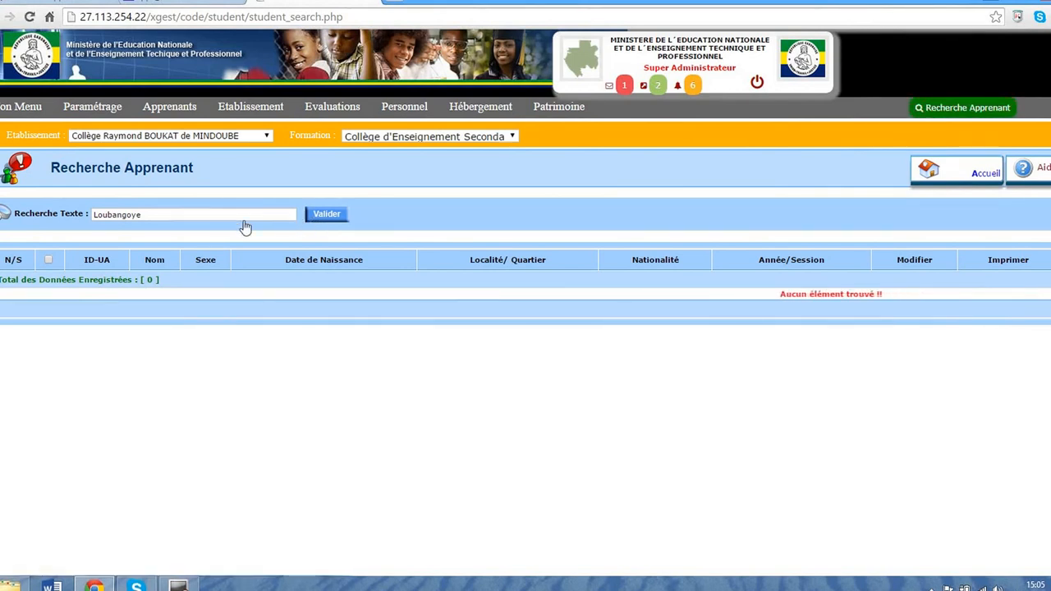
- Replace the search text with a different surname, run the search and look through the list of matching learners
{"action": "left_click", "coordinate": [159, 214]}
{"action": "key", "text": "BackSpace"}
{"action": "key", "text": "BackSpace"}
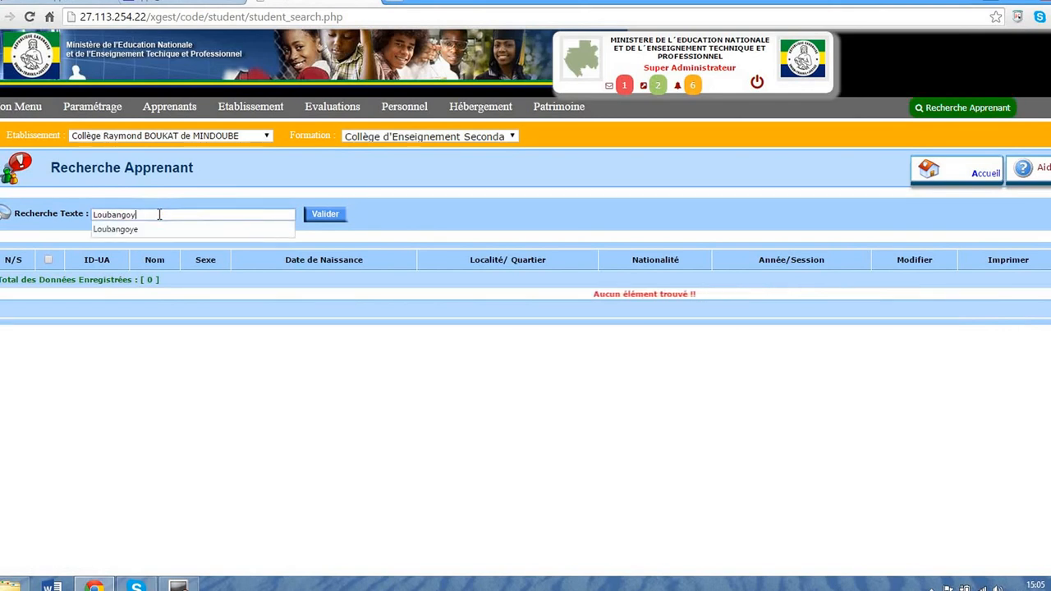
{"action": "key", "text": "BackSpace"}
{"action": "key", "text": "BackSpace"}
{"action": "key", "text": "BackSpace"}
{"action": "key", "text": "BackSpace"}
{"action": "key", "text": "BackSpace"}
{"action": "key", "text": "BackSpace"}
{"action": "key", "text": "BackSpace"}
{"action": "key", "text": "BackSpace"}
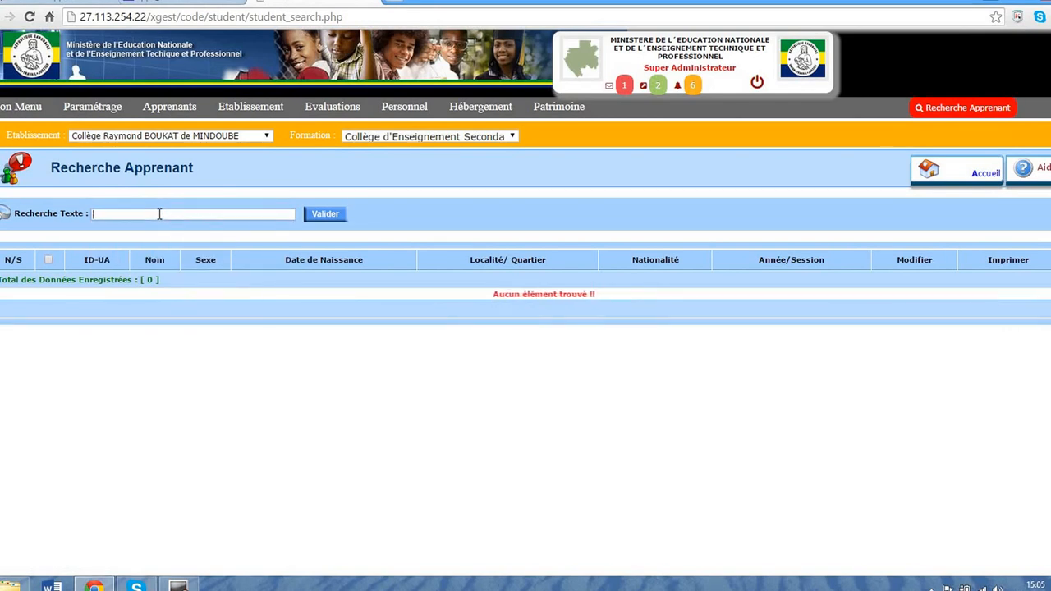
{"action": "type", "text": "O"}
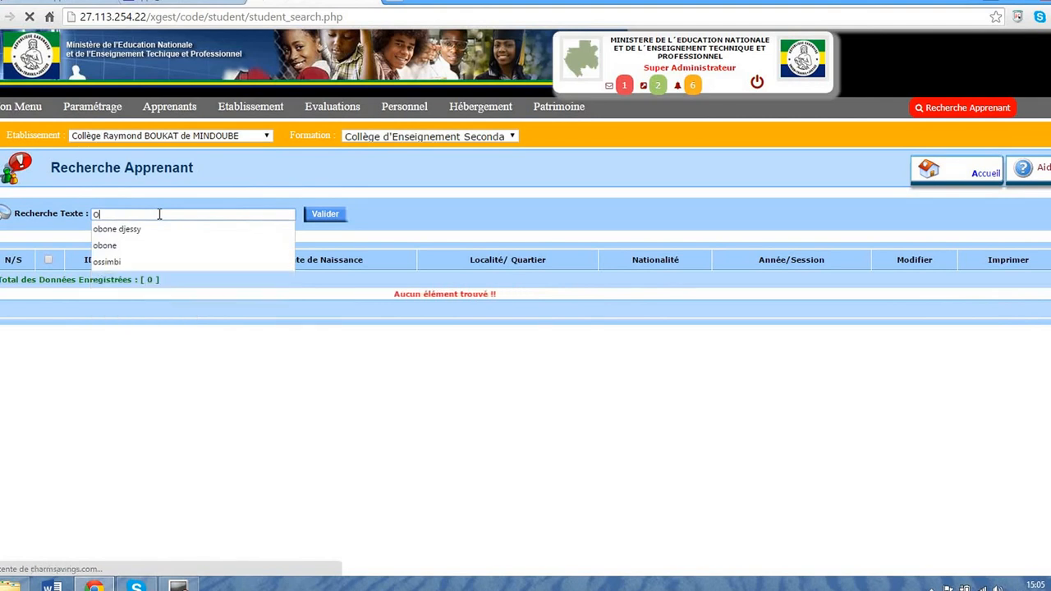
{"action": "type", "text": "ndo"}
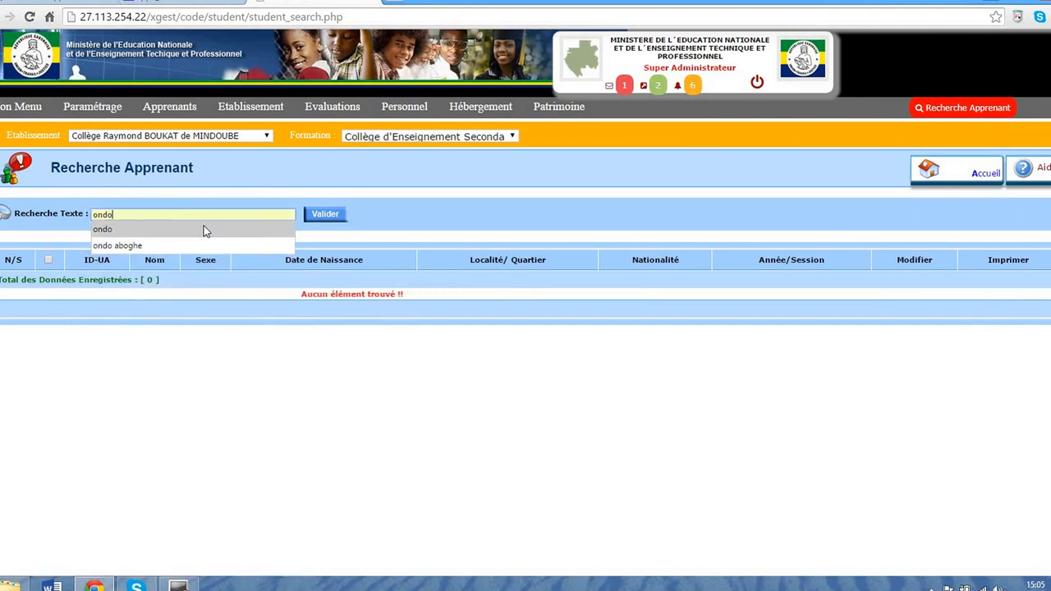
{"action": "left_click", "coordinate": [316, 217]}
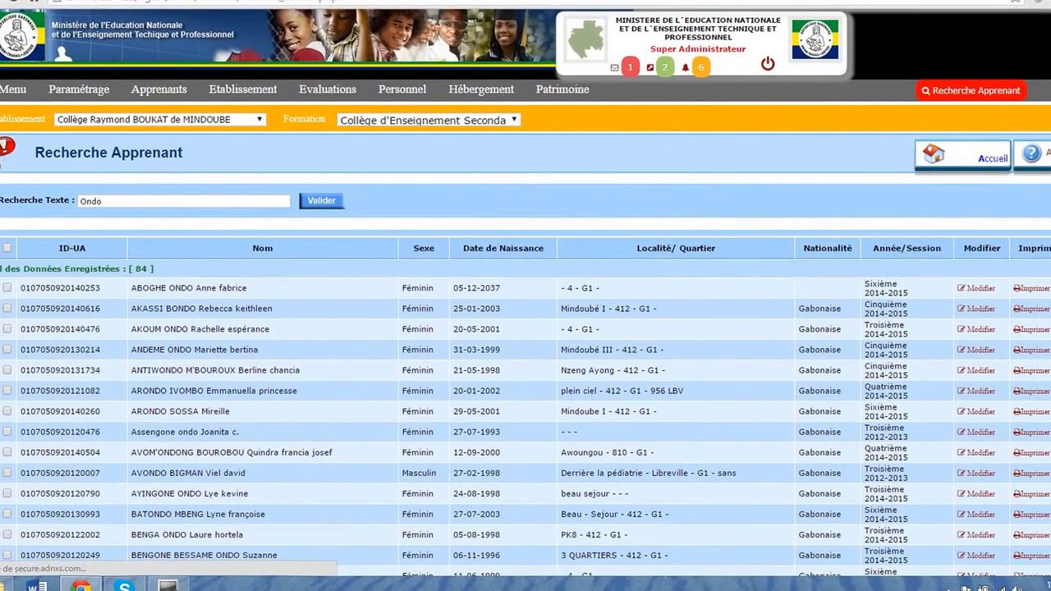
{"action": "scroll", "coordinate": [526, 328], "scroll_direction": "down", "scroll_amount": 5}
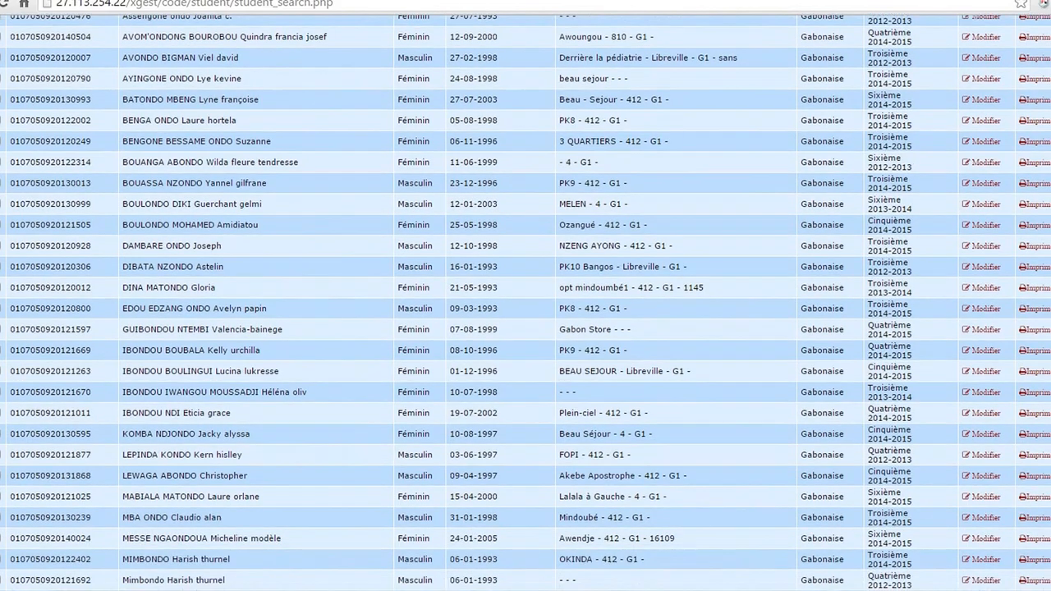
{"action": "scroll", "coordinate": [525, 303], "scroll_direction": "down", "scroll_amount": 6}
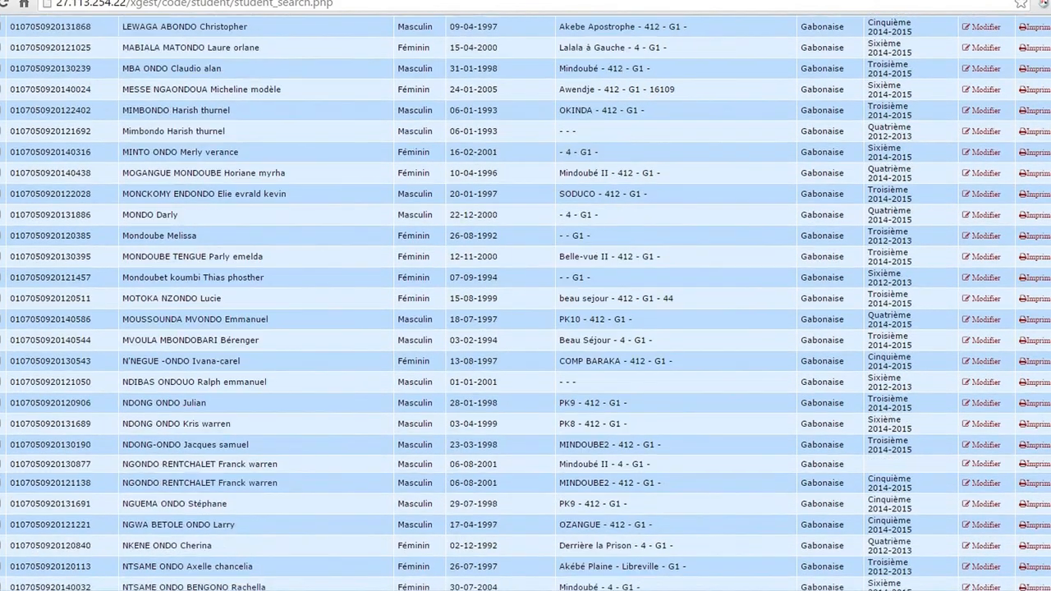
{"action": "scroll", "coordinate": [526, 302], "scroll_direction": "down", "scroll_amount": 6}
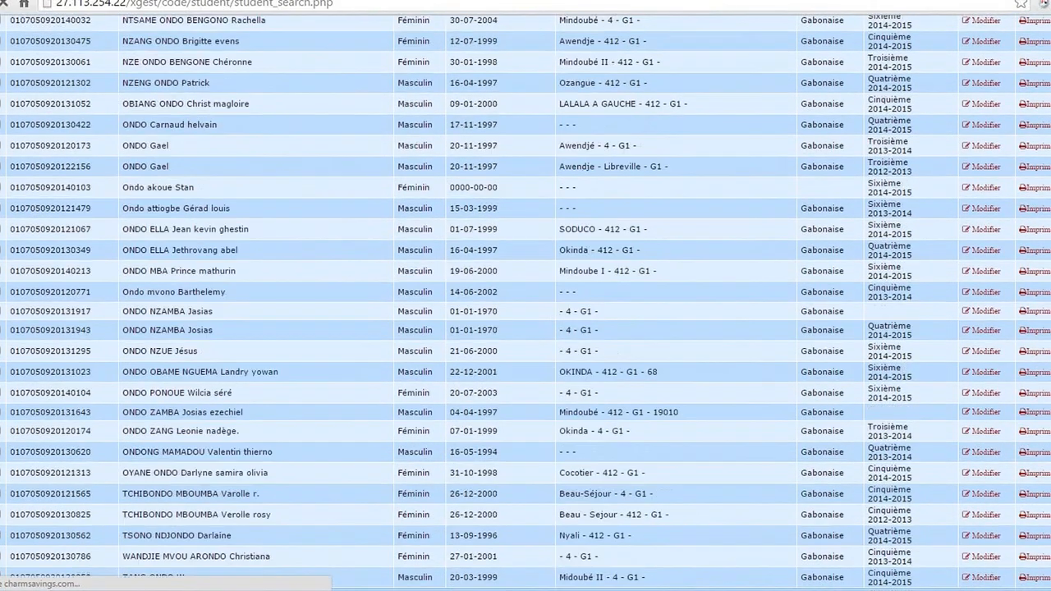
{"action": "scroll", "coordinate": [526, 329], "scroll_direction": "up", "scroll_amount": 20}
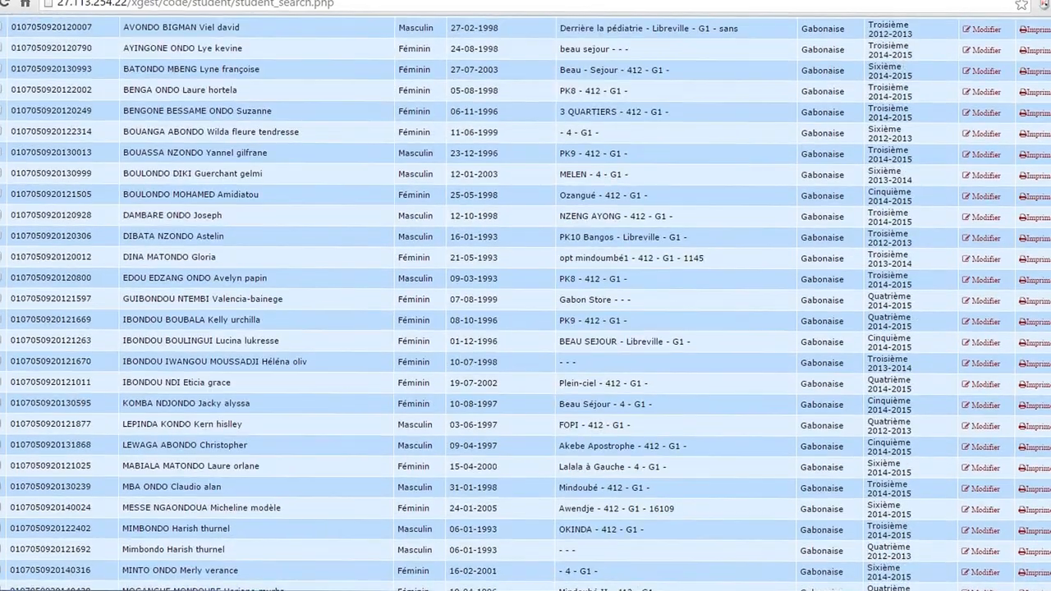
{"action": "scroll", "coordinate": [526, 329], "scroll_direction": "up", "scroll_amount": 2}
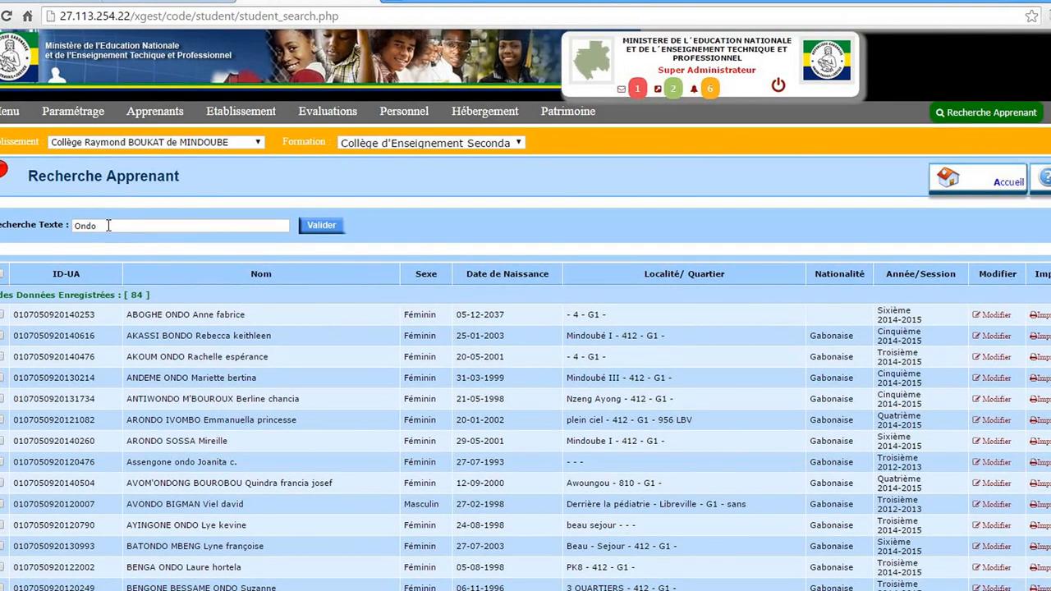
- Replace the surname in the search text with the last digits of a learner's ID-UA and run the search
{"action": "left_click", "coordinate": [108, 225]}
{"action": "key", "text": "BackSpace"}
{"action": "key", "text": "BackSpace"}
{"action": "key", "text": "BackSpace"}
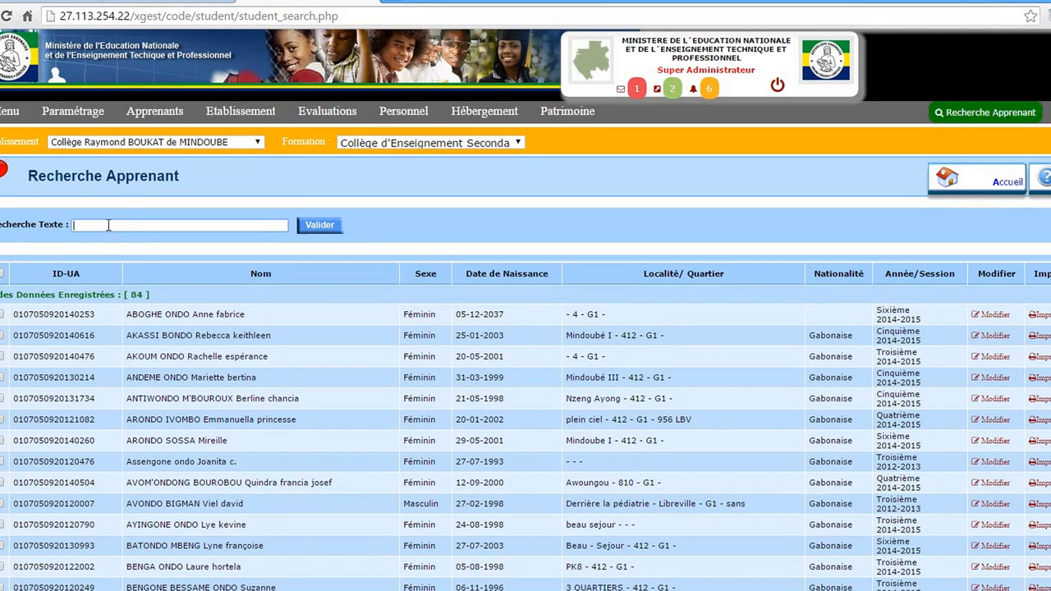
{"action": "type", "text": "40214"}
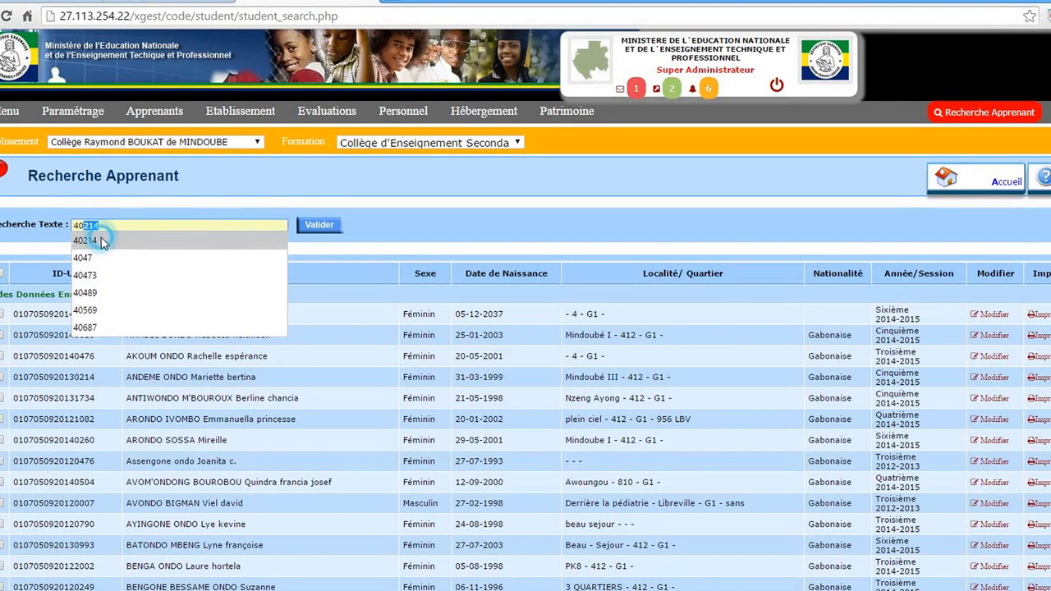
{"action": "left_click", "coordinate": [104, 242]}
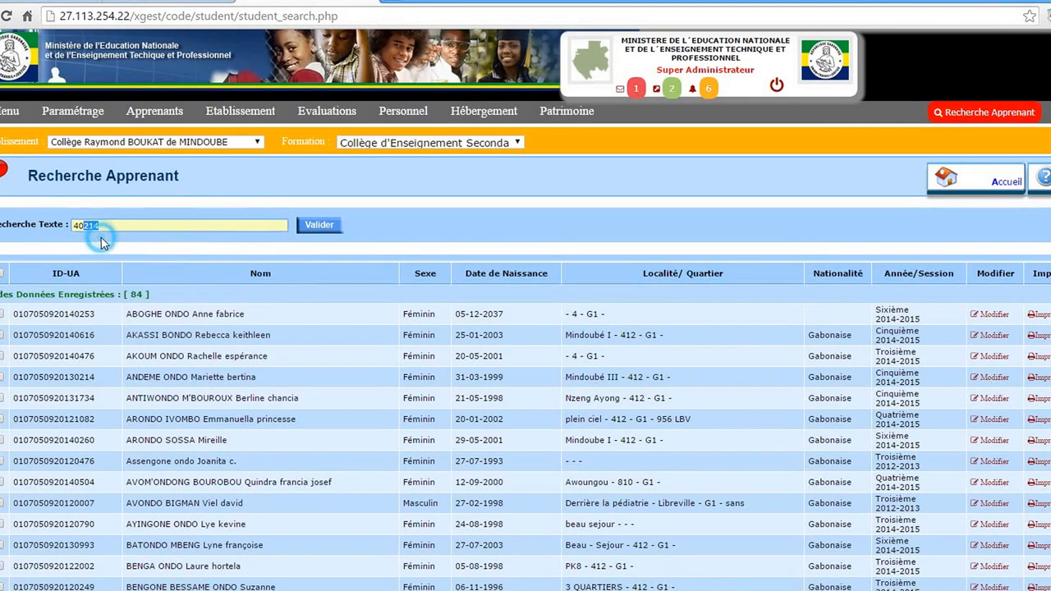
{"action": "left_click", "coordinate": [310, 232]}
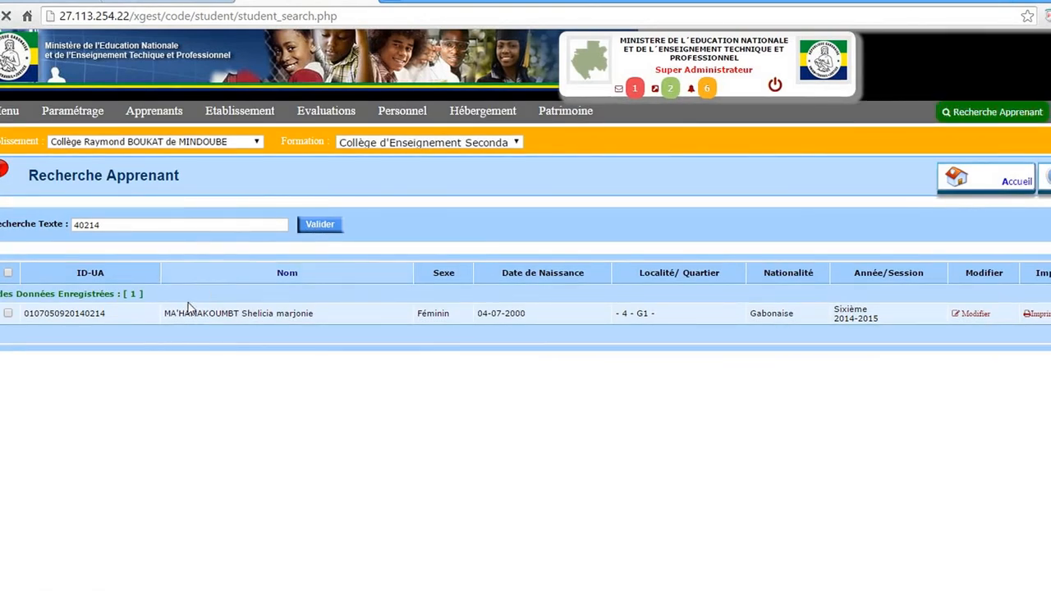
- Open the found learner's record for modification and move its window slightly upward
{"action": "left_click", "coordinate": [175, 324]}
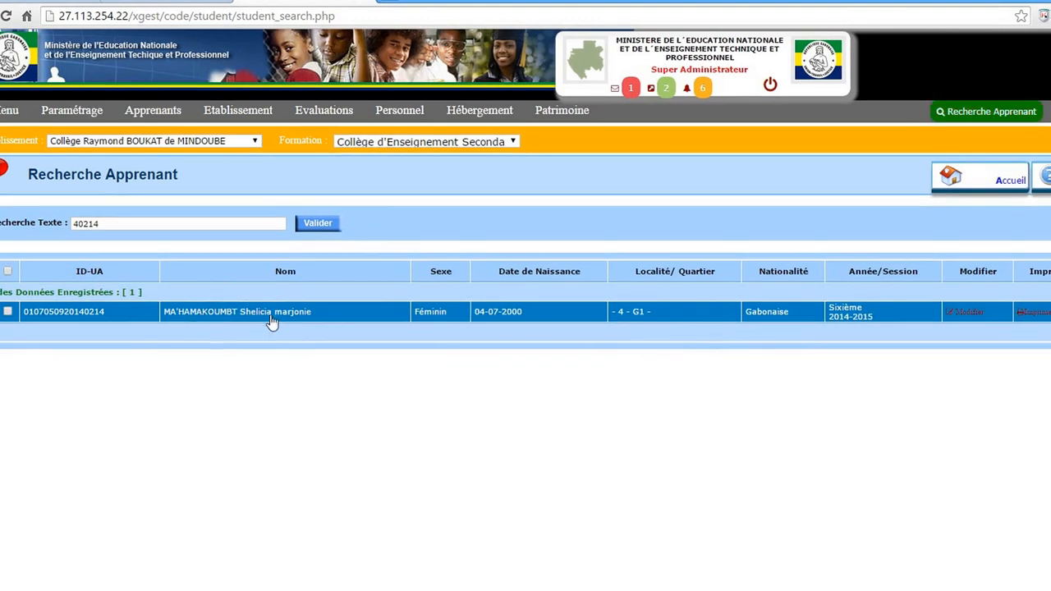
{"action": "left_click", "coordinate": [961, 317]}
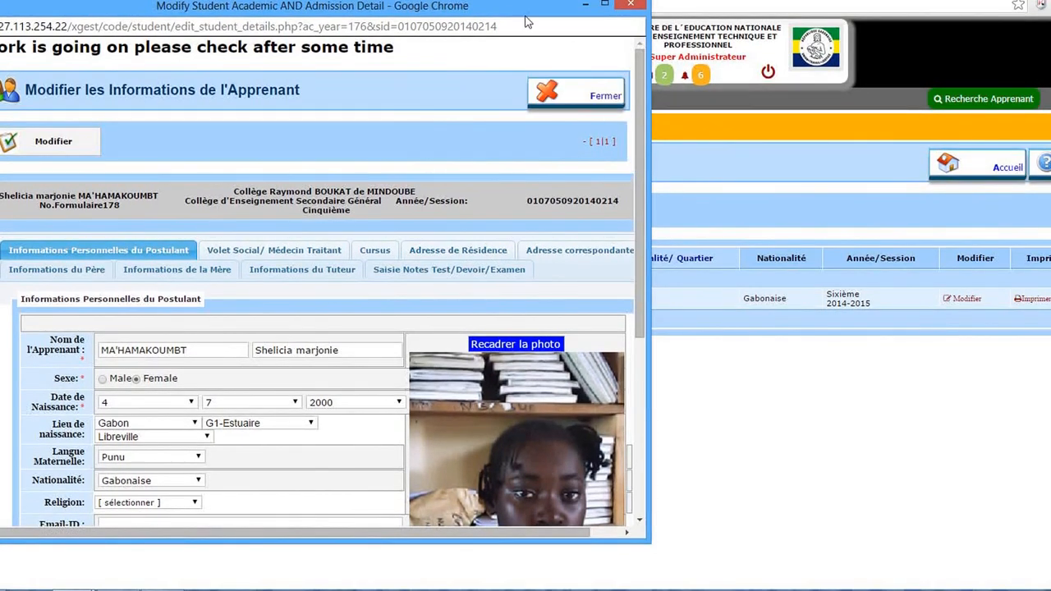
{"action": "left_click_drag", "start_coordinate": [521, 13], "coordinate": [527, 2]}
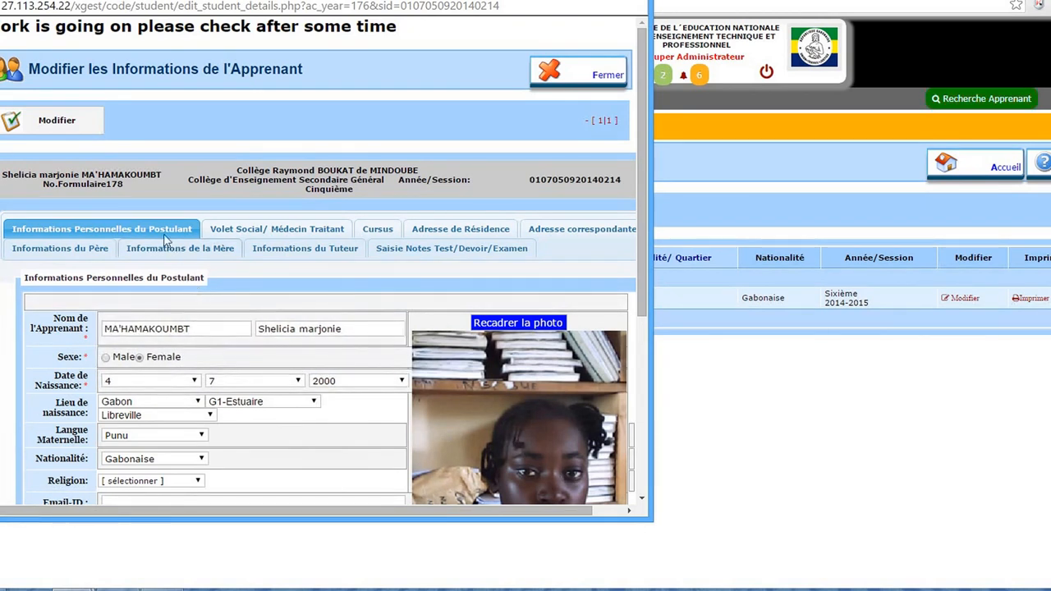
- Review the learner's social and medical details, residence address, correspondence address, father's information and guardian's information
{"action": "left_click", "coordinate": [240, 229]}
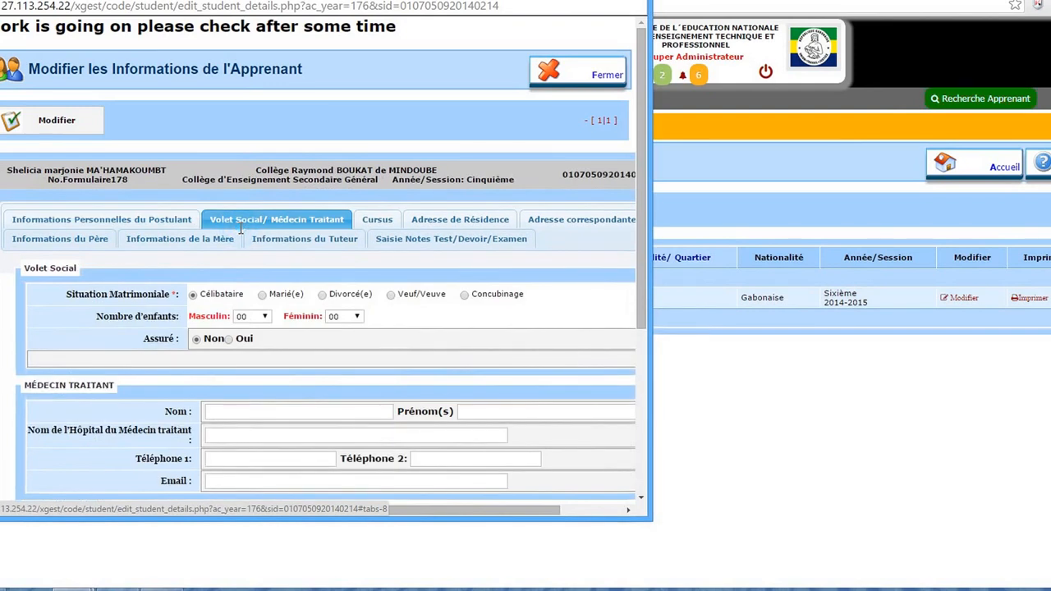
{"action": "left_click", "coordinate": [425, 219]}
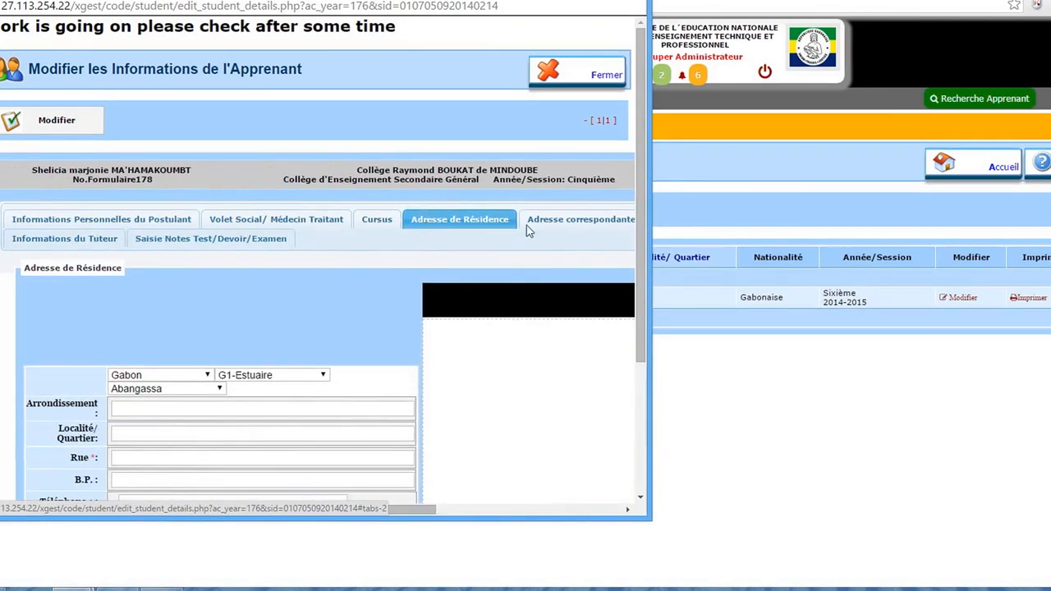
{"action": "left_click", "coordinate": [551, 223]}
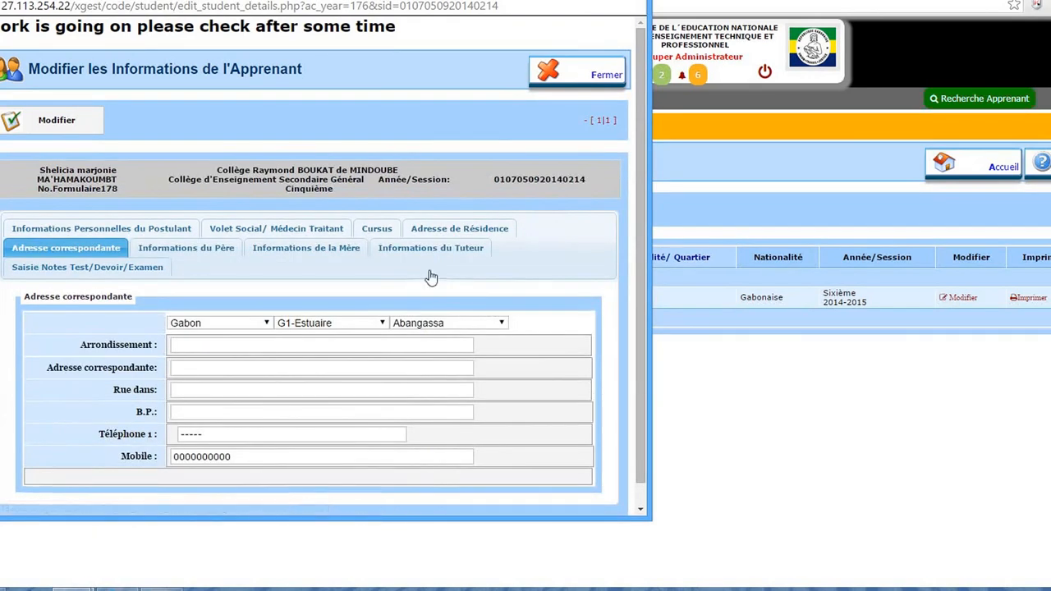
{"action": "left_click", "coordinate": [206, 249]}
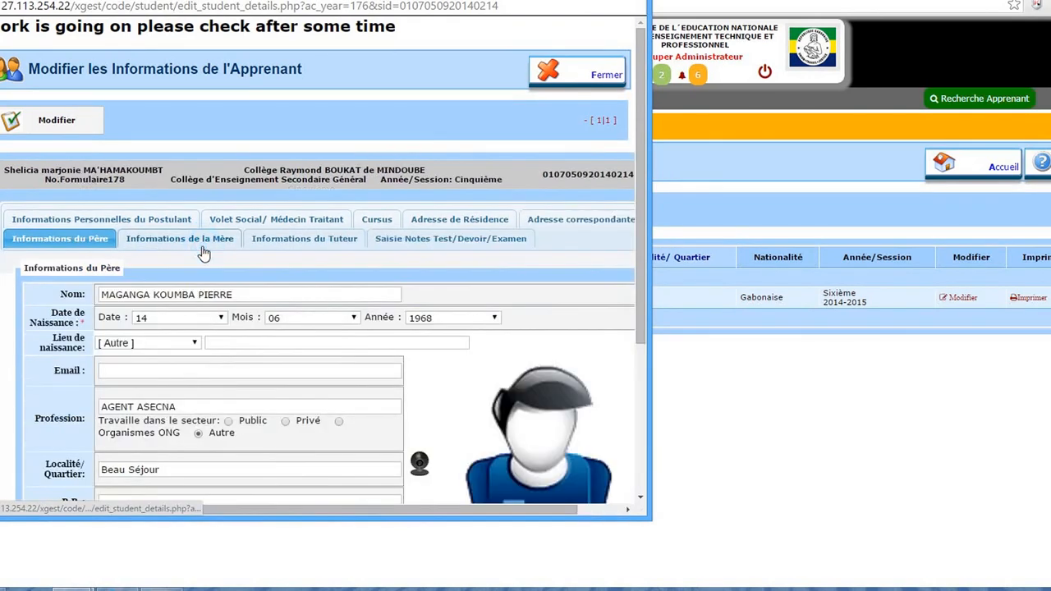
{"action": "left_click", "coordinate": [276, 242]}
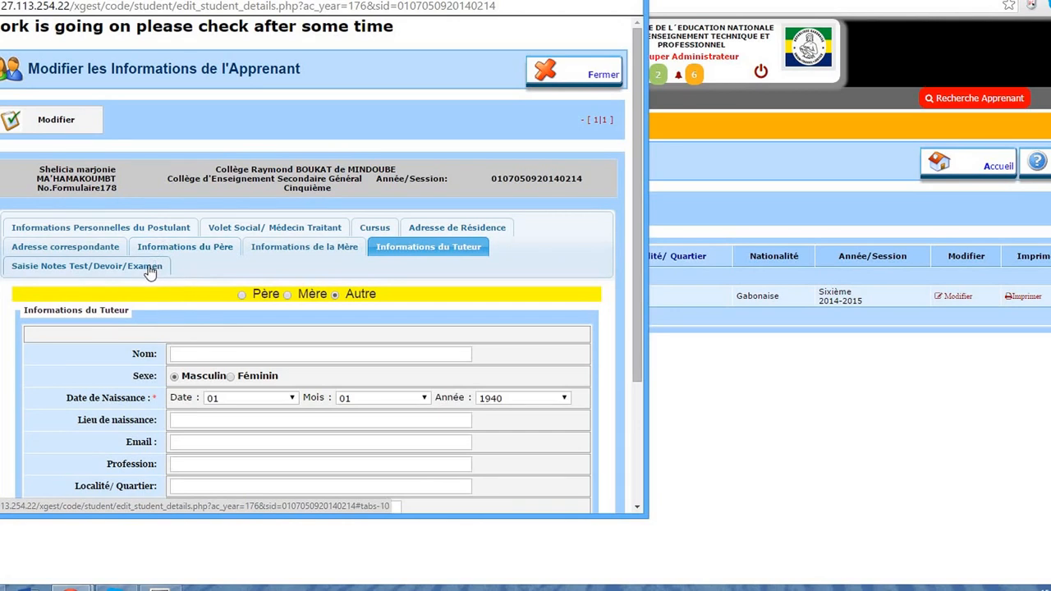
- In the learner's test and exam marks, set the Etude de Texte mark for Devoir de Classe N°45 to 05
{"action": "left_click", "coordinate": [149, 268]}
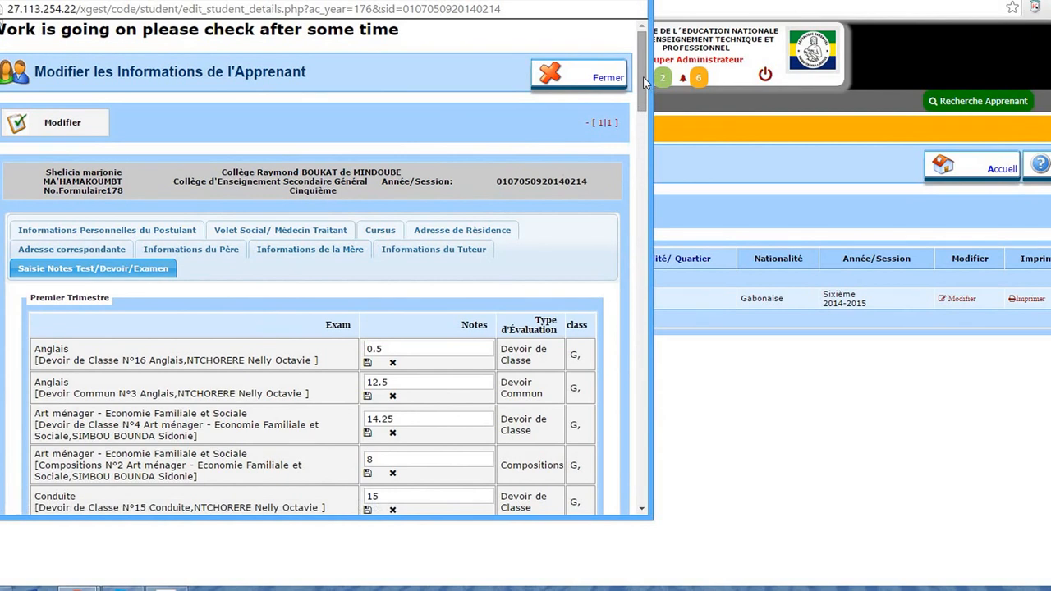
{"action": "left_click_drag", "start_coordinate": [643, 76], "coordinate": [643, 105]}
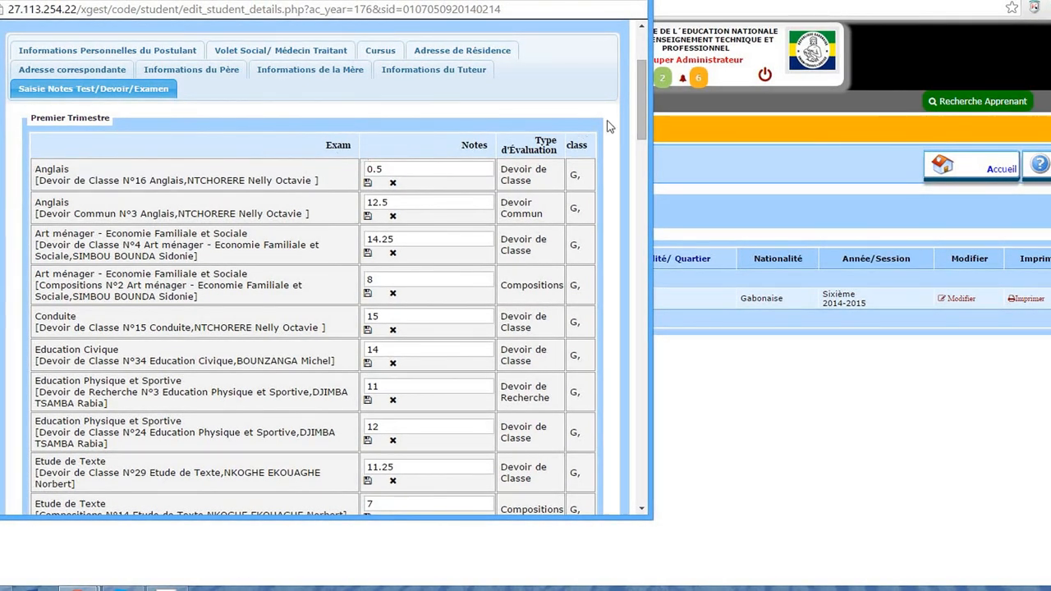
{"action": "left_click_drag", "start_coordinate": [640, 115], "coordinate": [641, 452]}
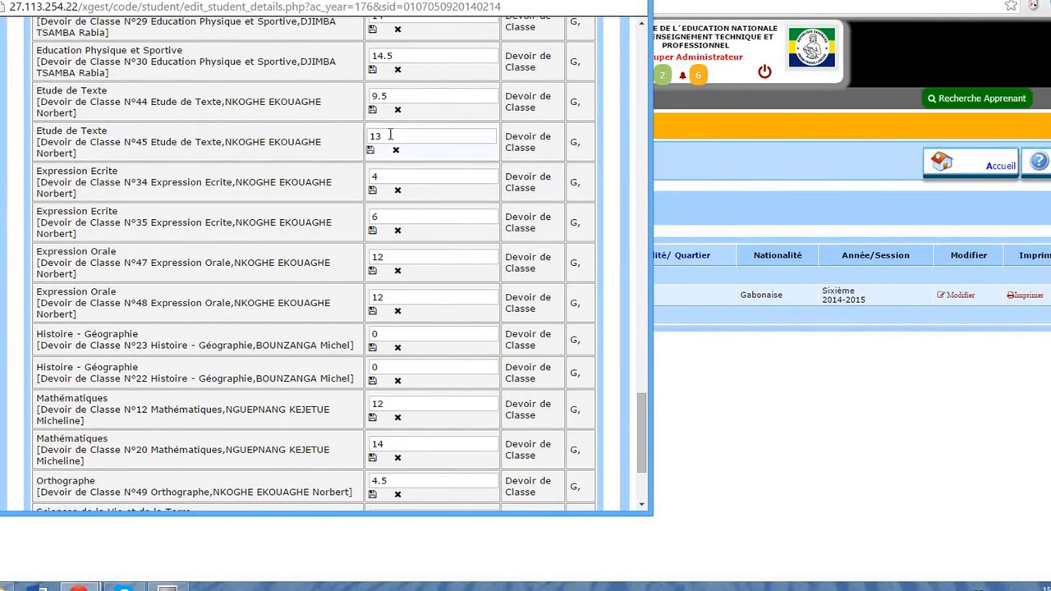
{"action": "left_click_drag", "start_coordinate": [384, 137], "coordinate": [358, 144]}
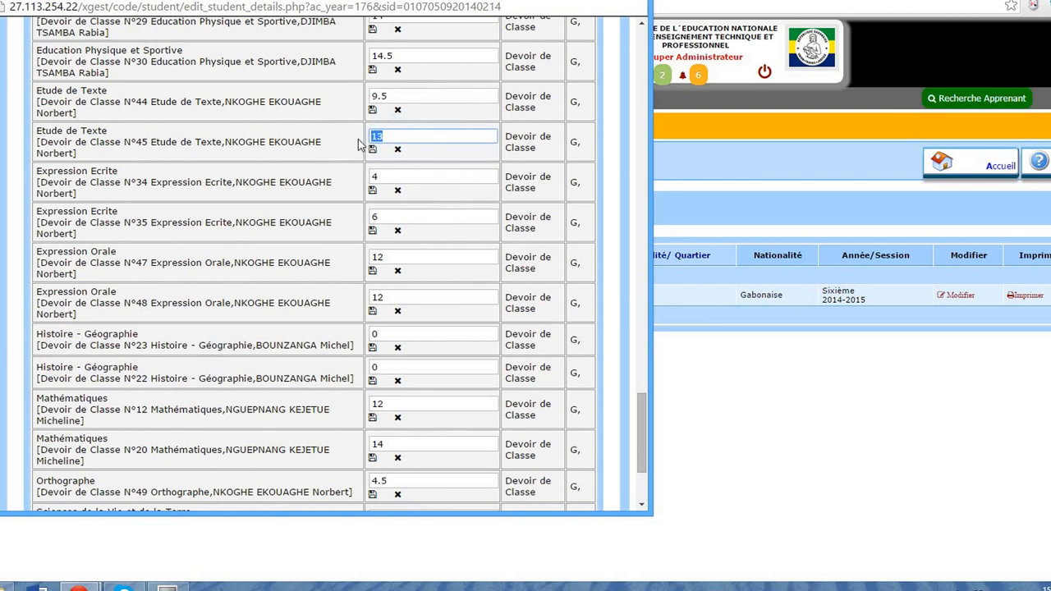
{"action": "type", "text": "05"}
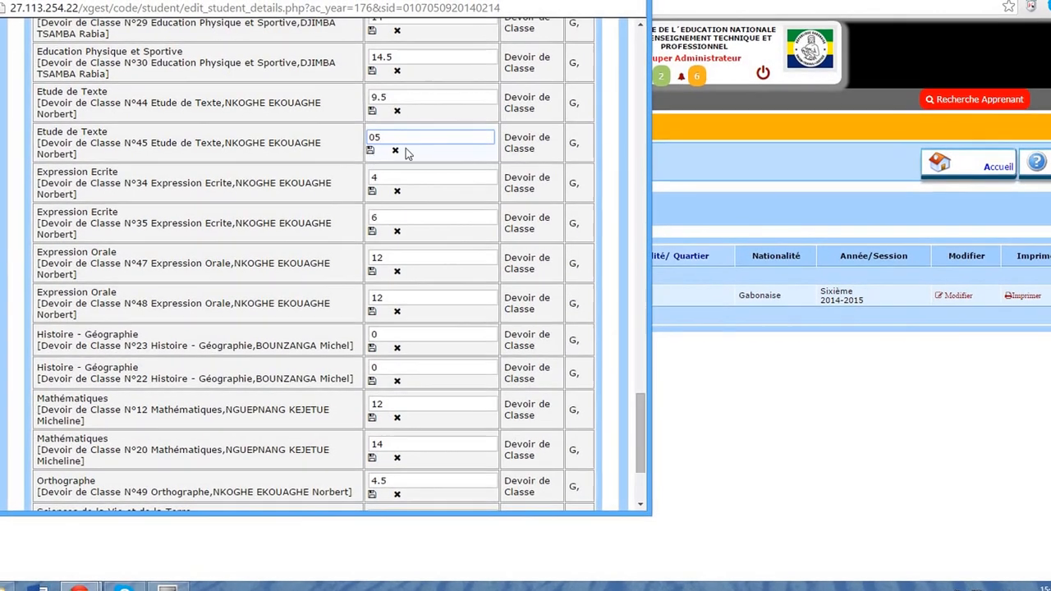
- Return to the learner's personal information and check the day choices of the date of birth, leaving the date as it is
{"action": "left_click_drag", "start_coordinate": [639, 409], "coordinate": [640, 51]}
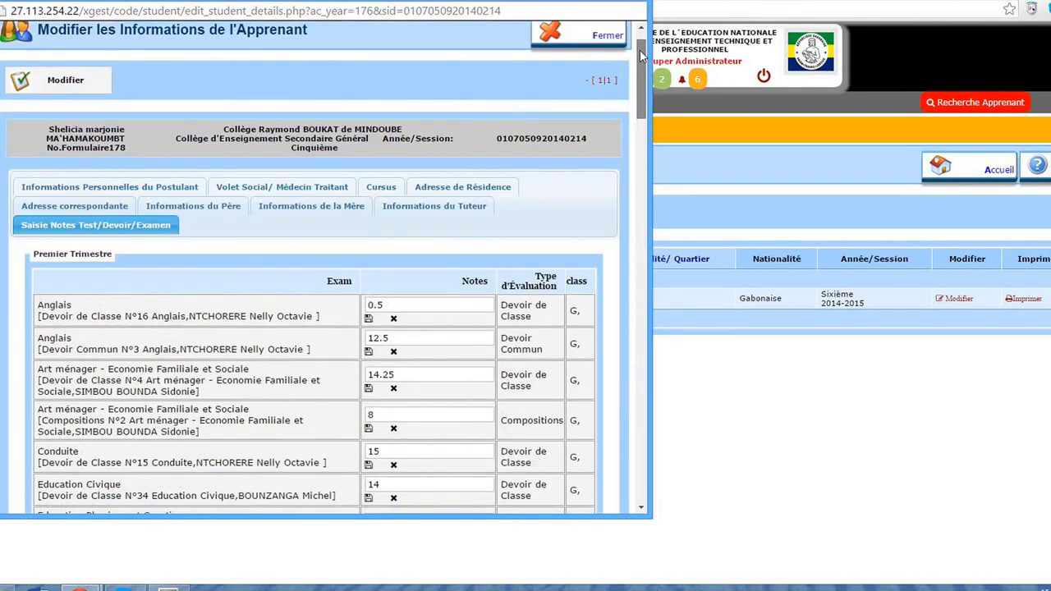
{"action": "left_click", "coordinate": [181, 184]}
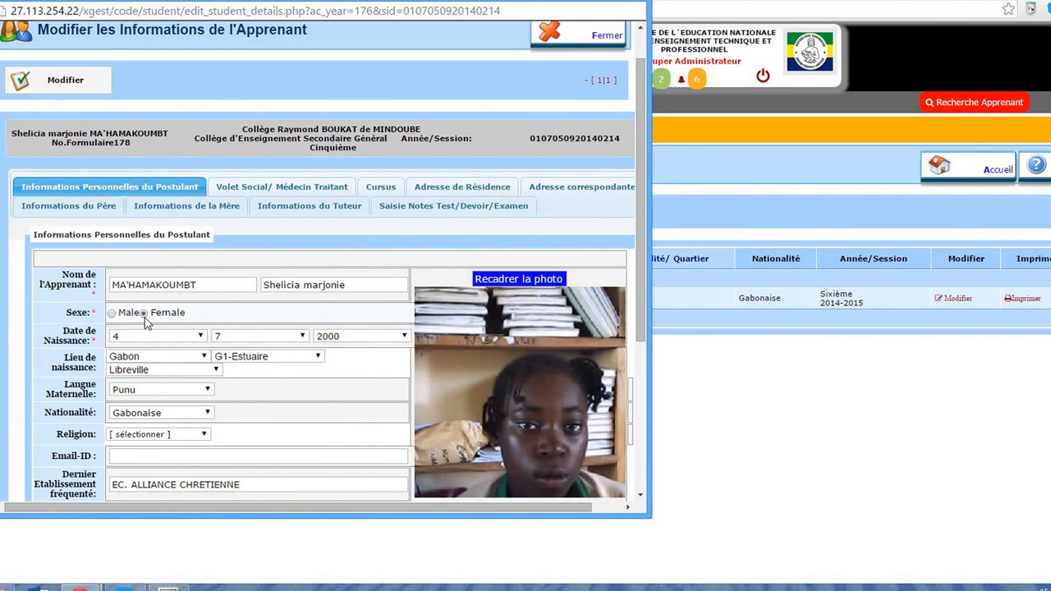
{"action": "left_click", "coordinate": [165, 337]}
{"action": "left_click", "coordinate": [165, 338]}
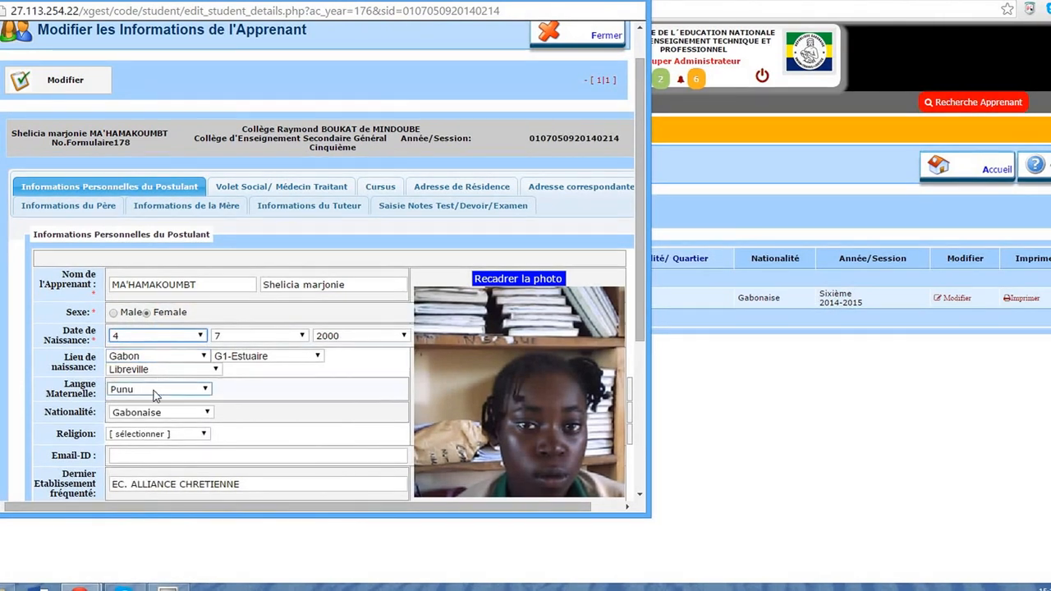